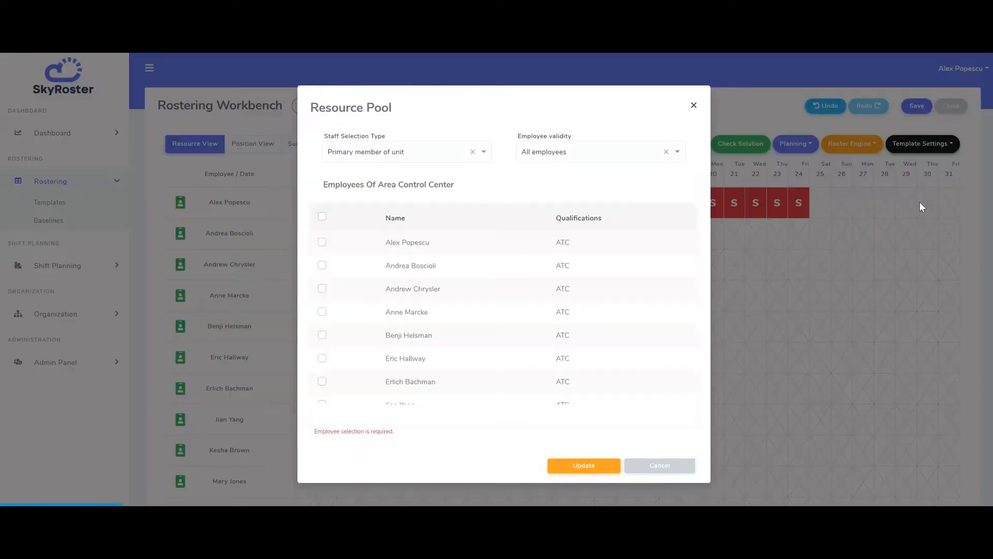
# - Close the resource pool, then open the template wizard's hard constraints settings and close it again
pyautogui.click(694, 112)
pyautogui.click(924, 145)
pyautogui.click(920, 223)
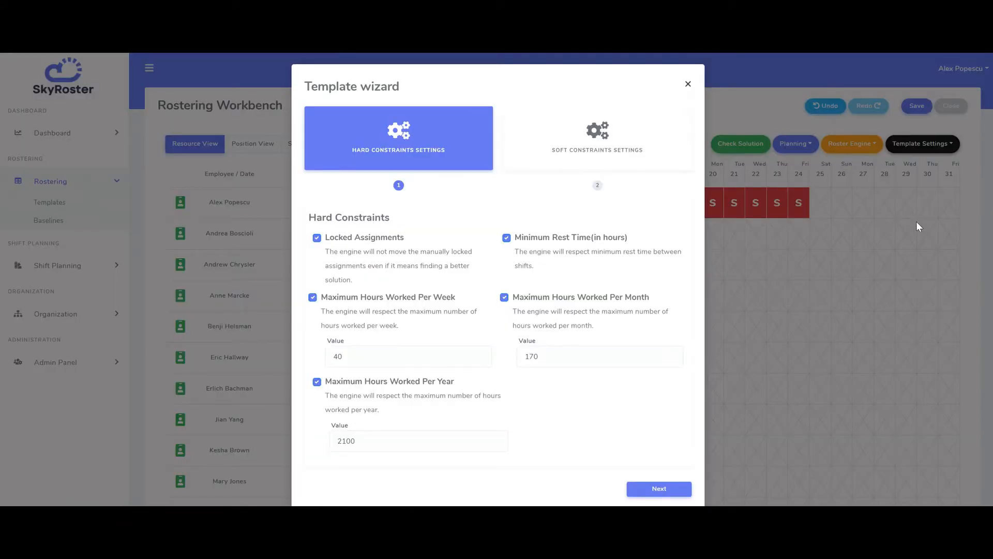
pyautogui.click(688, 86)
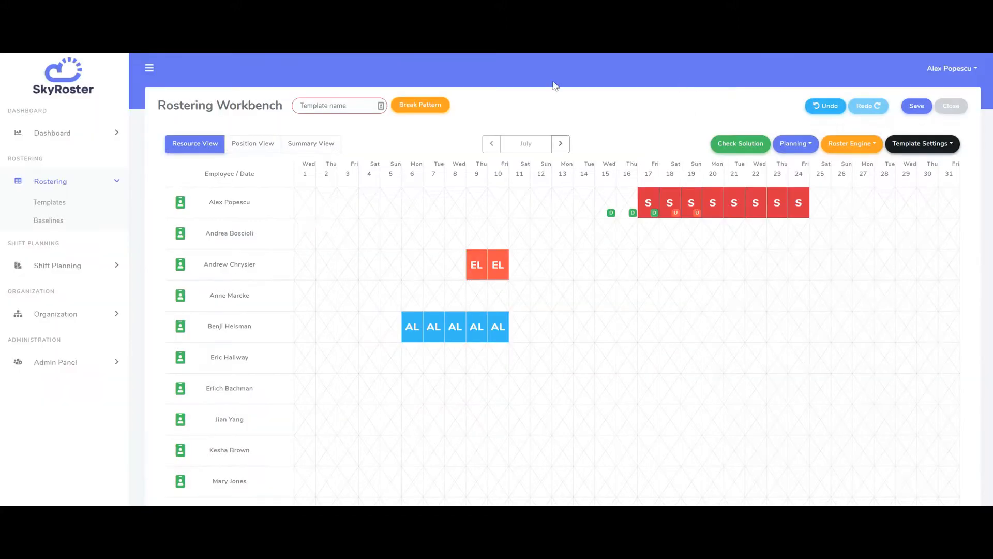
pyautogui.moveTo(181, 105); pyautogui.dragTo(245, 104)
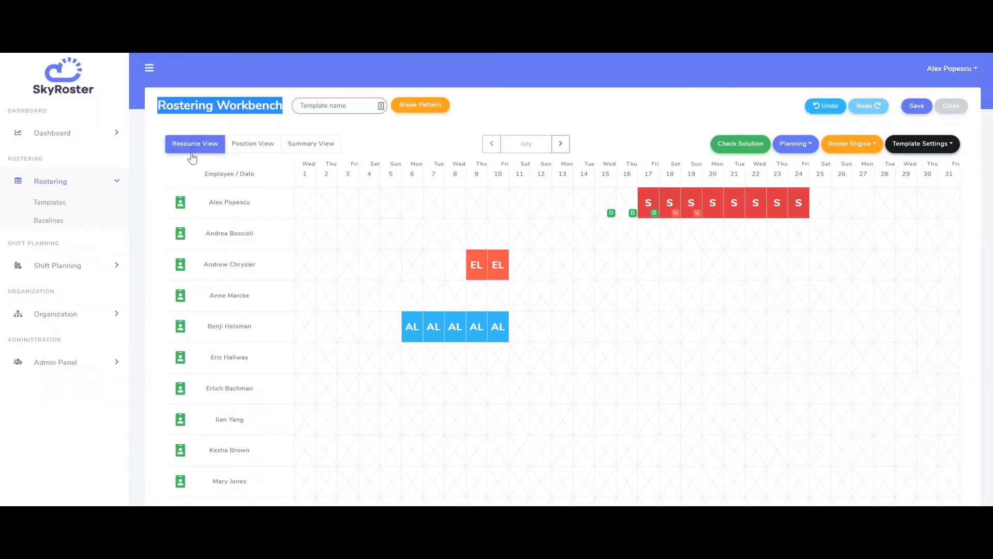
pyautogui.scroll(-4, 188, 179)
pyautogui.scroll(4, 188, 181)
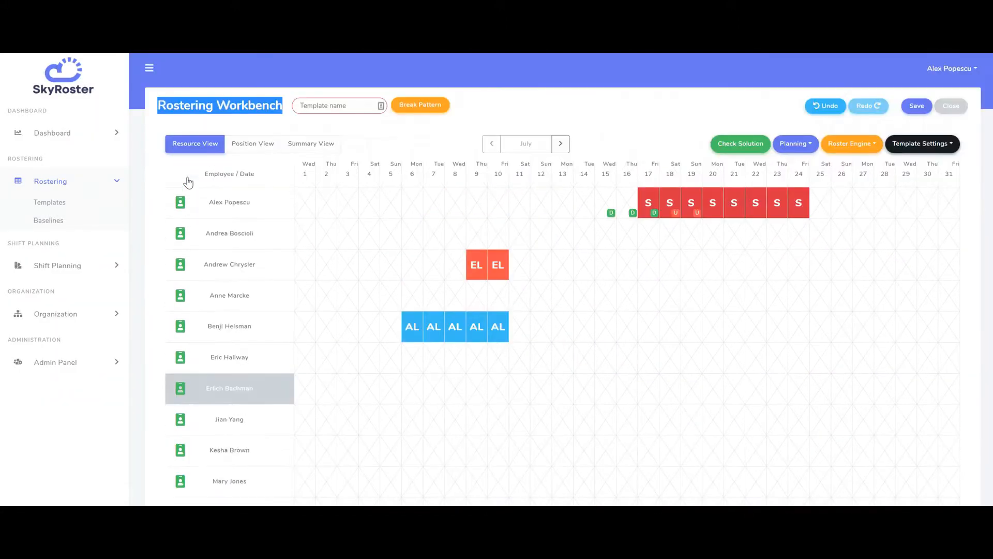
pyautogui.click(141, 132)
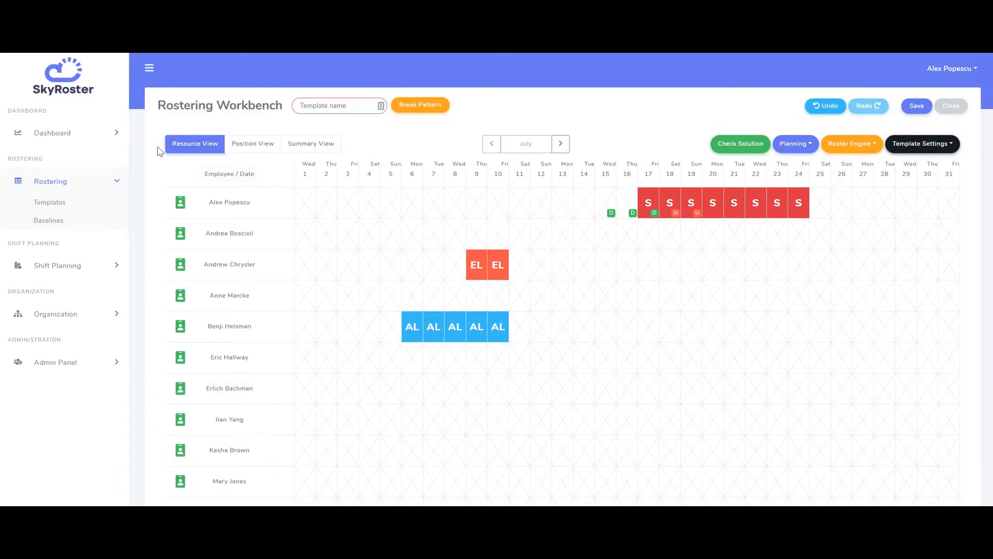
# - Switch through the Position, Summary and Resource views of the roster
pyautogui.click(261, 153)
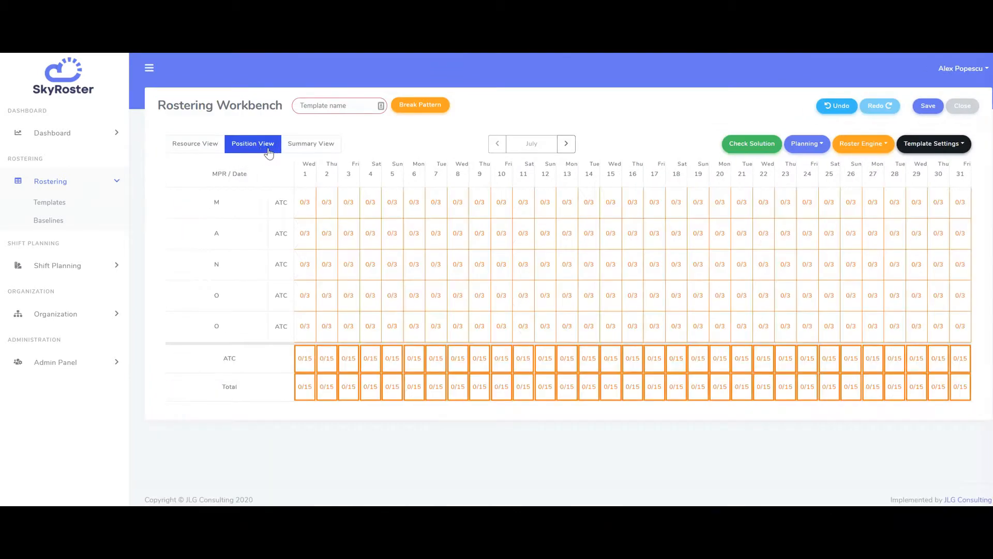
pyautogui.click(323, 148)
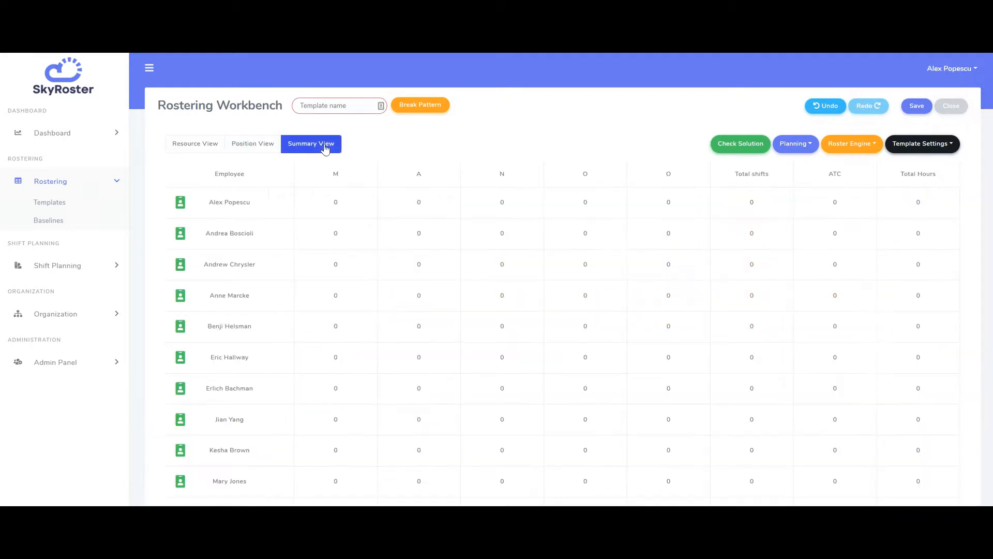
pyautogui.click(197, 147)
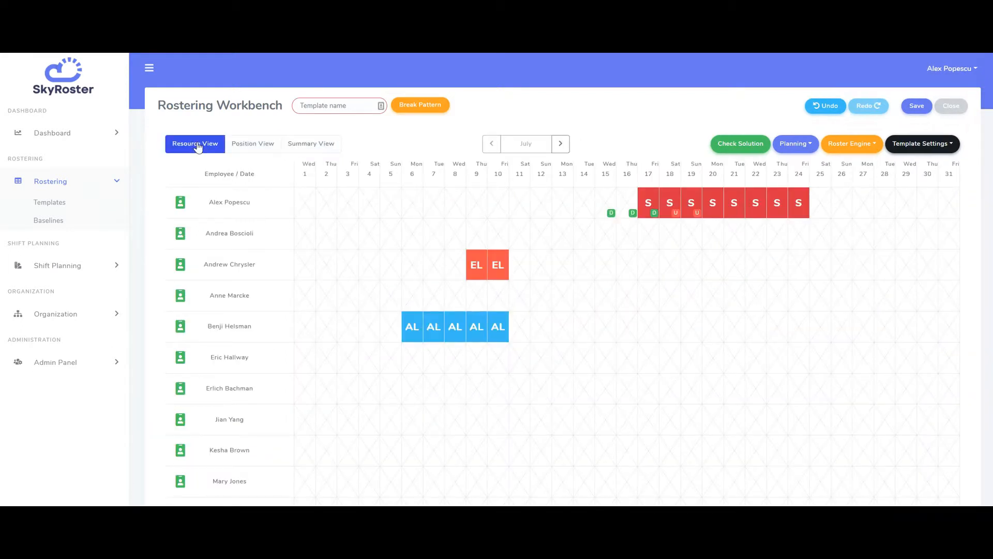
pyautogui.scroll(-1, 150, 191)
pyautogui.scroll(-1, 150, 192)
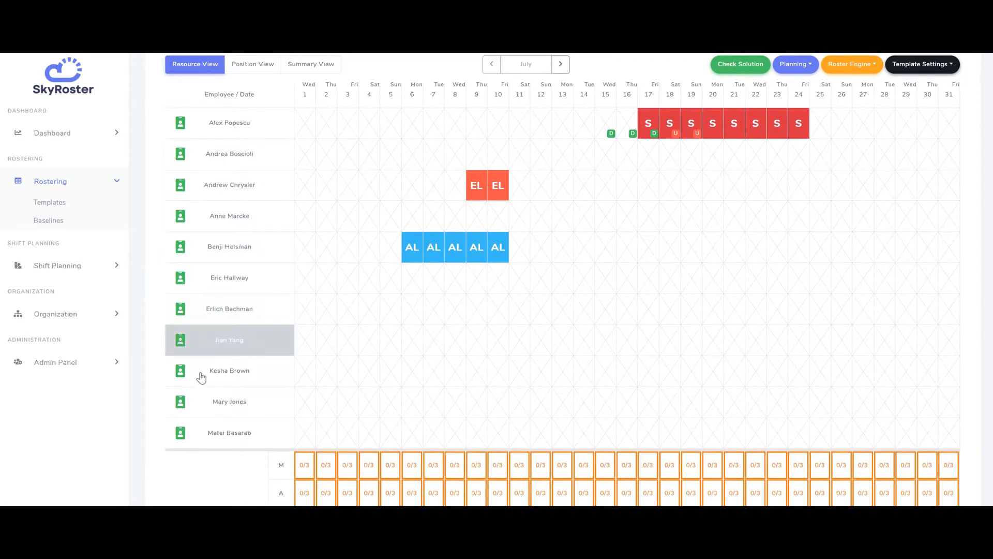
# - Check the qualification status of several employees in the roster list
pyautogui.click(213, 286)
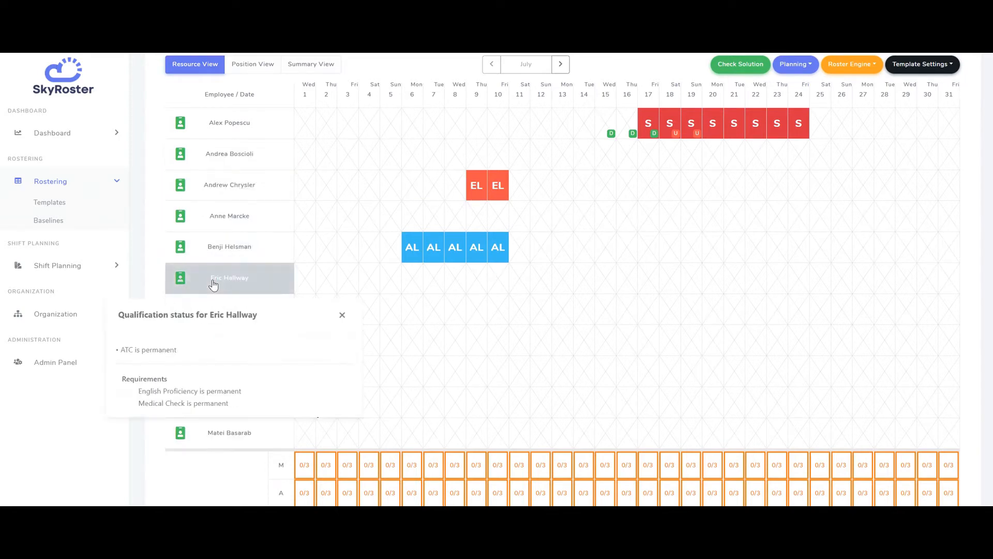
pyautogui.click(221, 193)
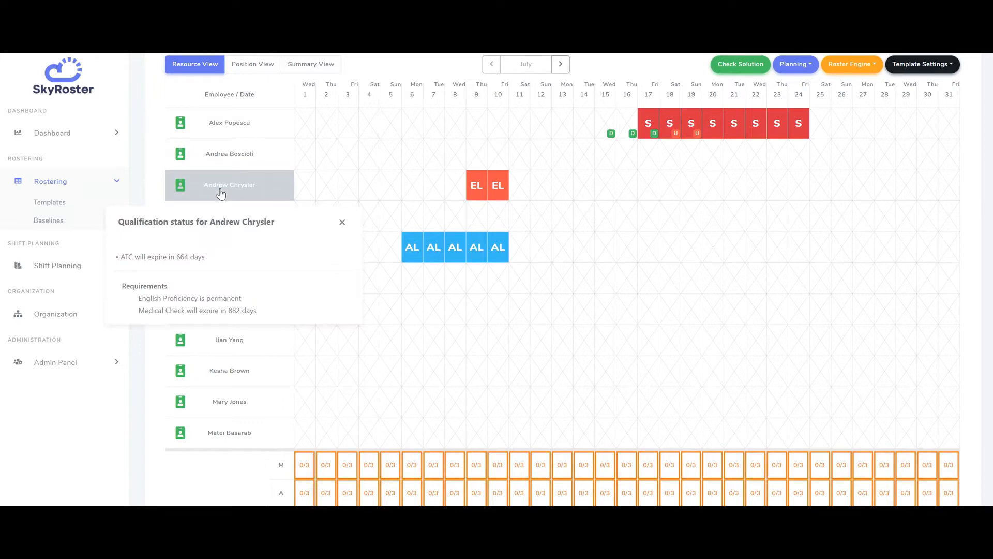
pyautogui.click(221, 193)
pyautogui.click(231, 129)
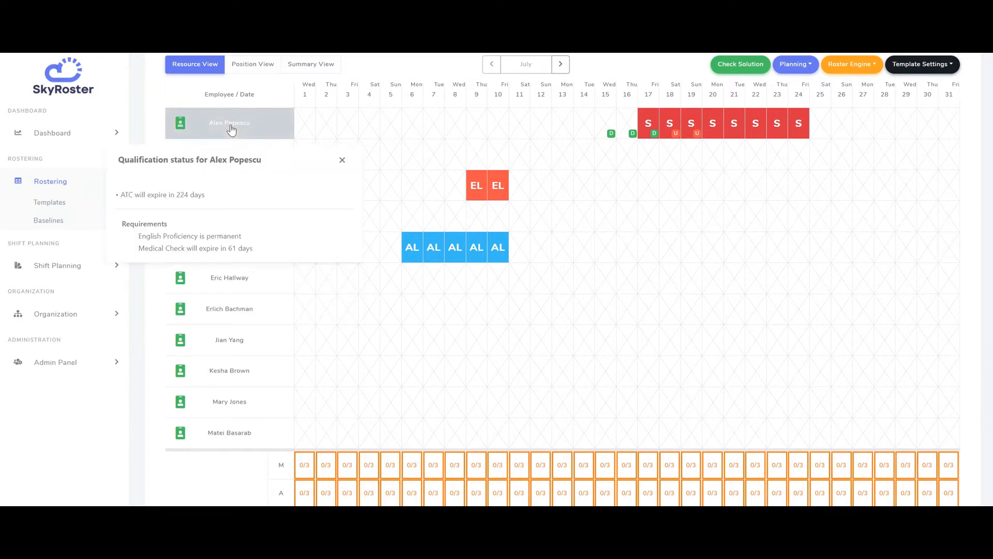
pyautogui.click(232, 129)
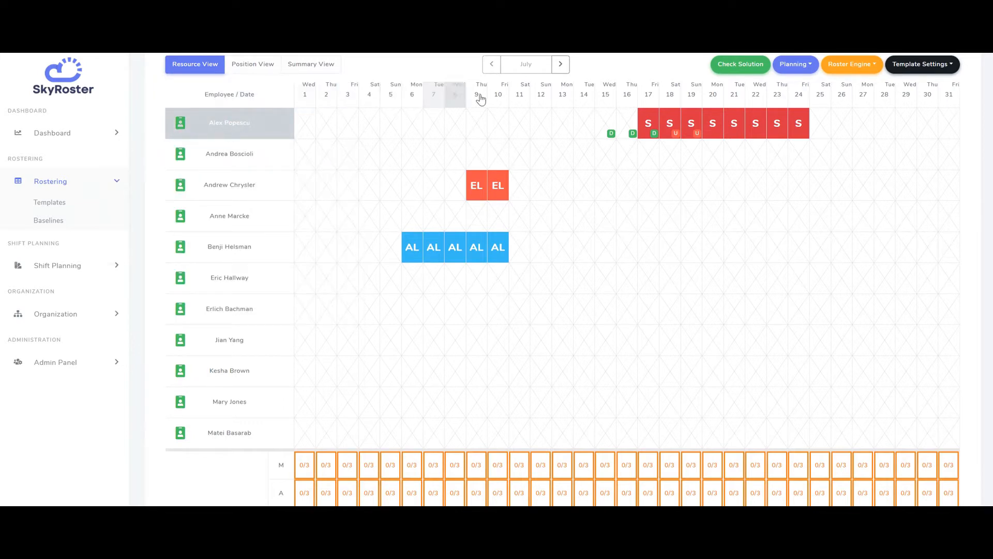
# - Browse to August and back to July, scrolling over the roster and its coverage grid
pyautogui.click(563, 69)
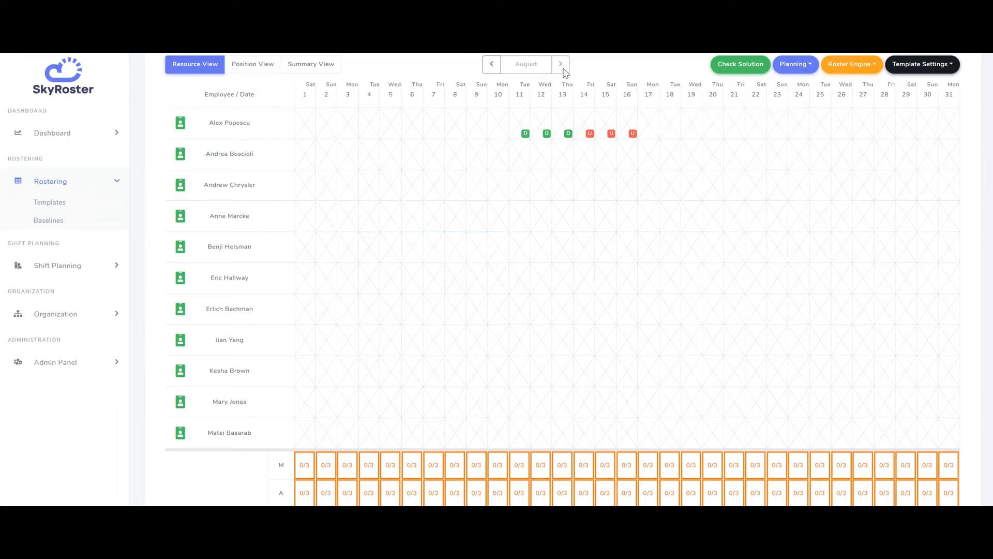
pyautogui.click(492, 64)
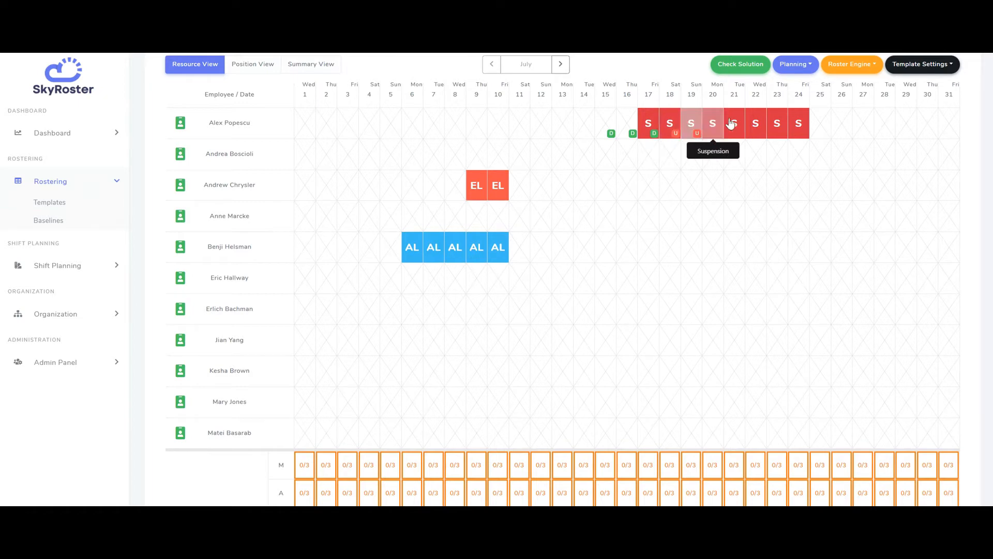
pyautogui.scroll(-3, 574, 227)
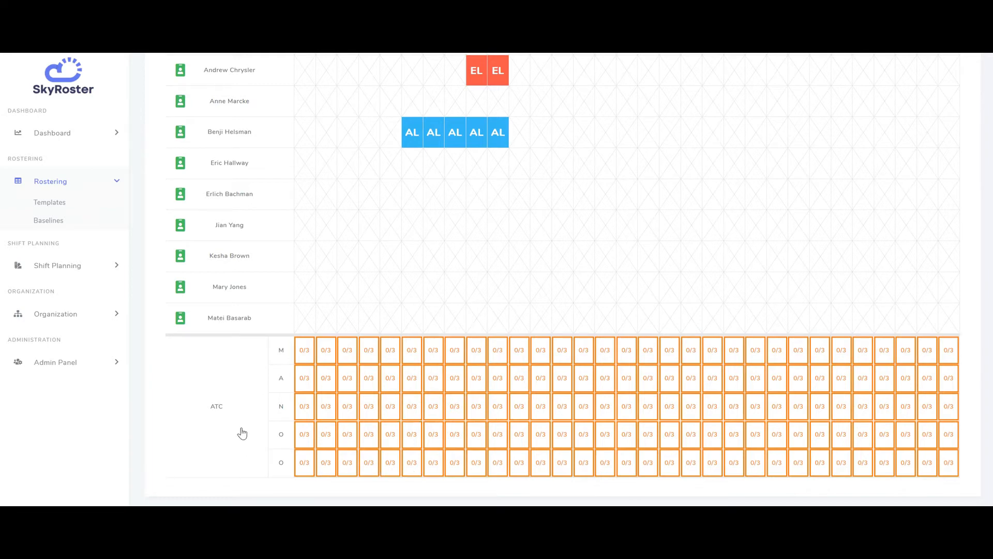
pyautogui.scroll(3, 242, 432)
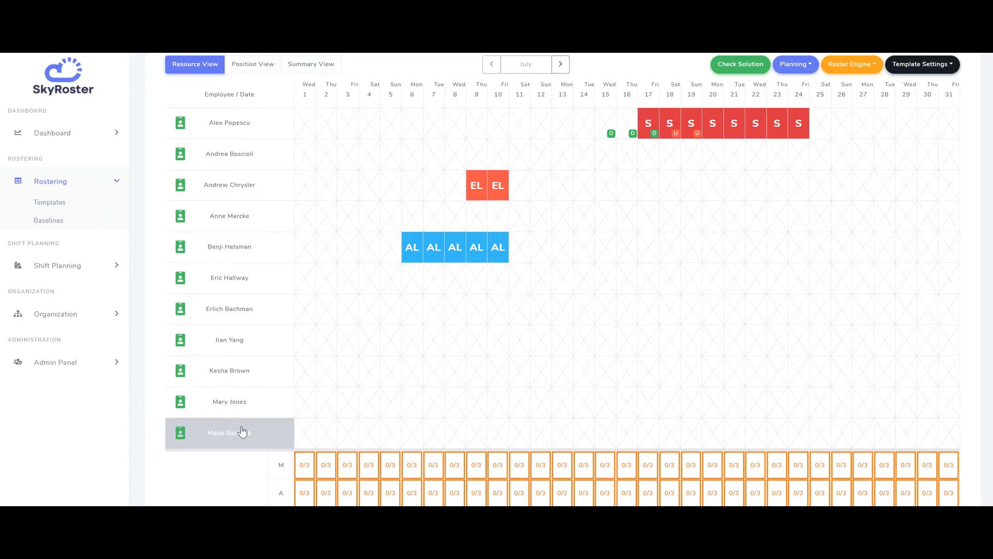
pyautogui.scroll(2, 242, 432)
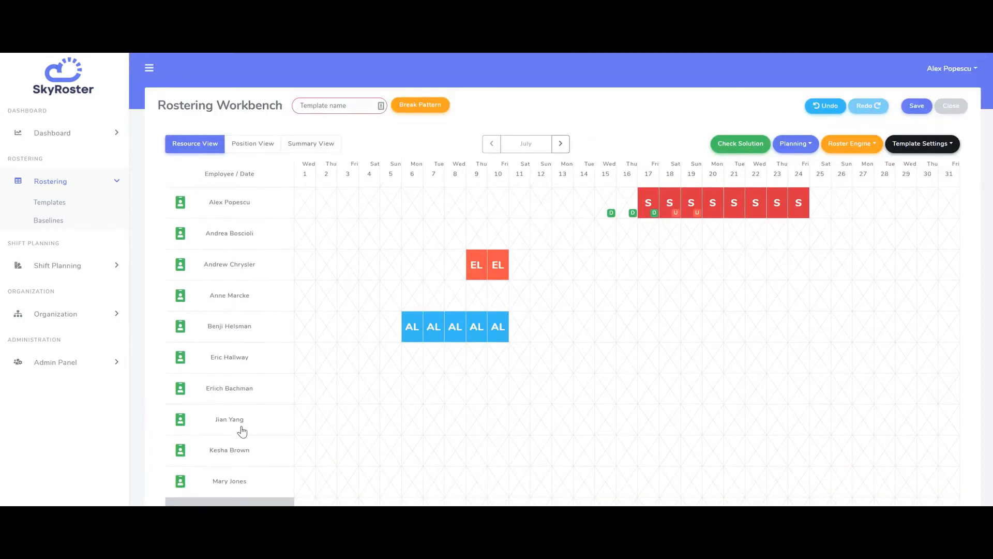
# - Assign the employee on annual leave a locked ATCO pattern M-M-A-A-N-N-O-O-O-O starting 11 July
pyautogui.click(231, 336)
pyautogui.click(230, 335)
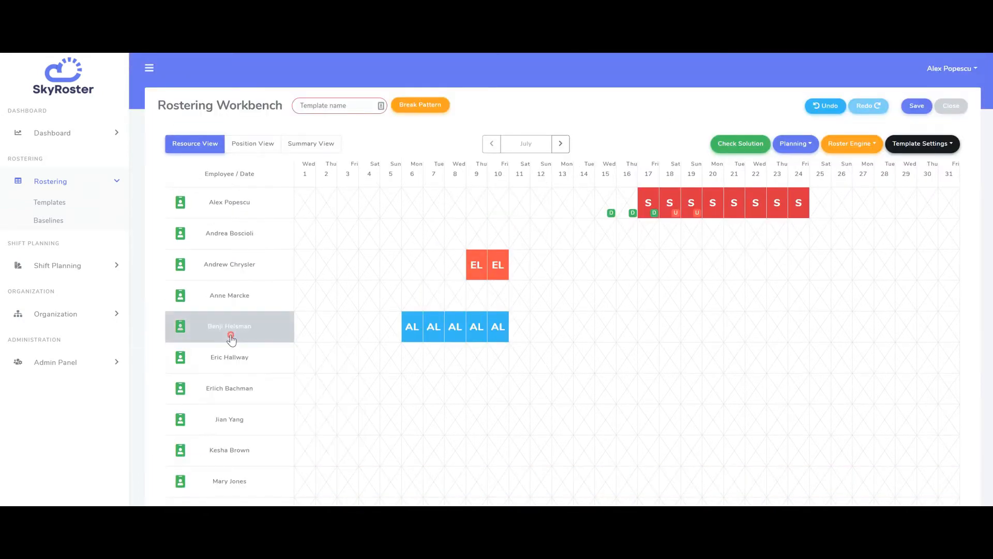
pyautogui.click(516, 325)
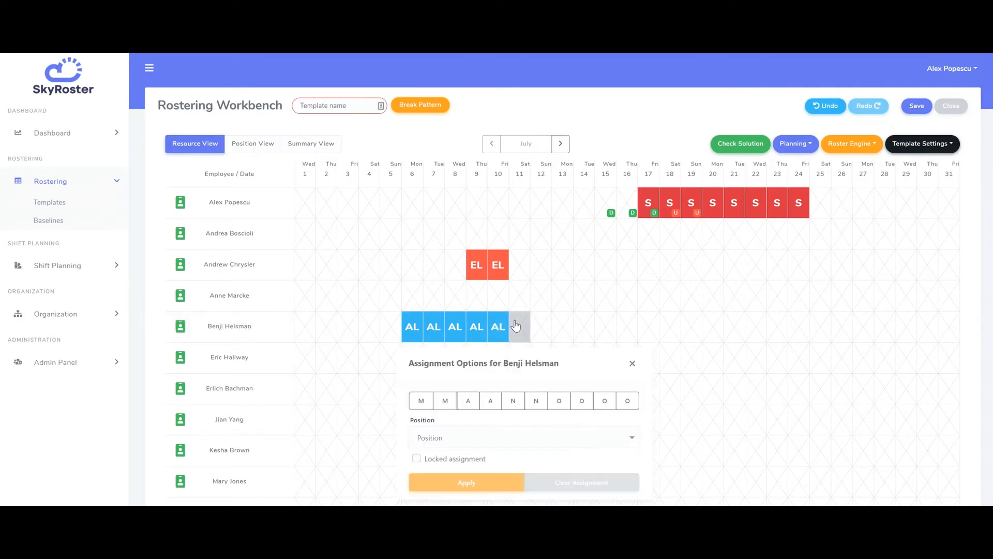
pyautogui.click(421, 401)
pyautogui.click(437, 437)
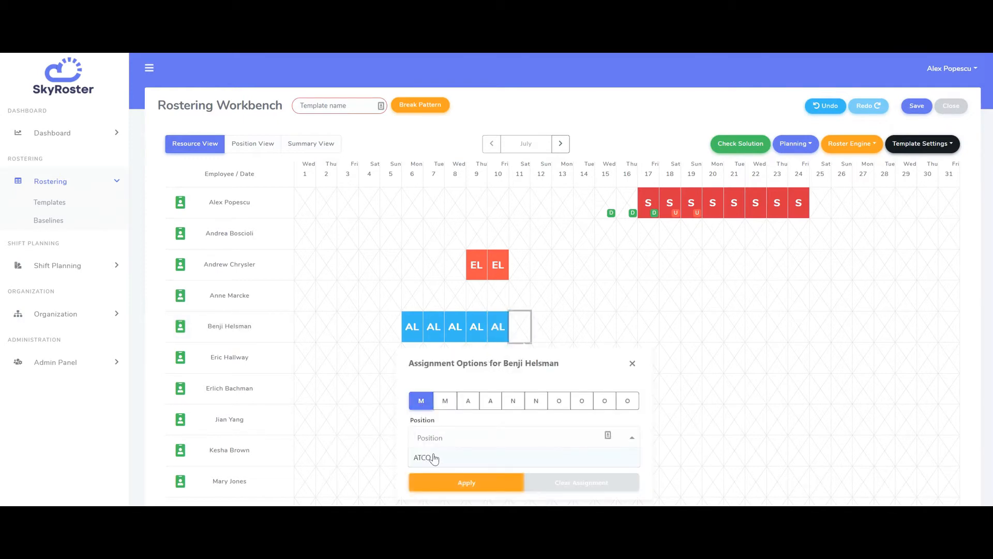
pyautogui.click(434, 458)
pyautogui.click(472, 461)
pyautogui.scroll(-2, 506, 450)
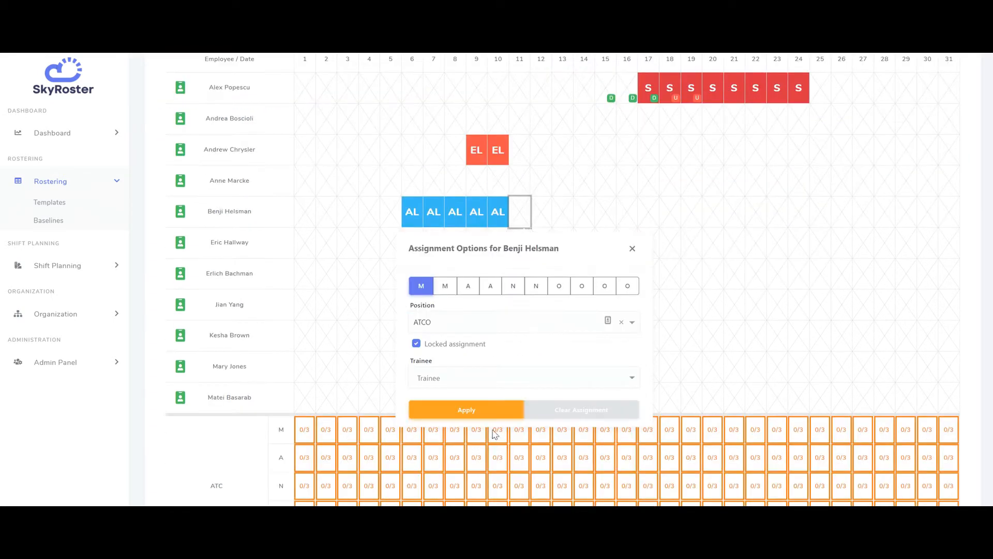
pyautogui.click(466, 410)
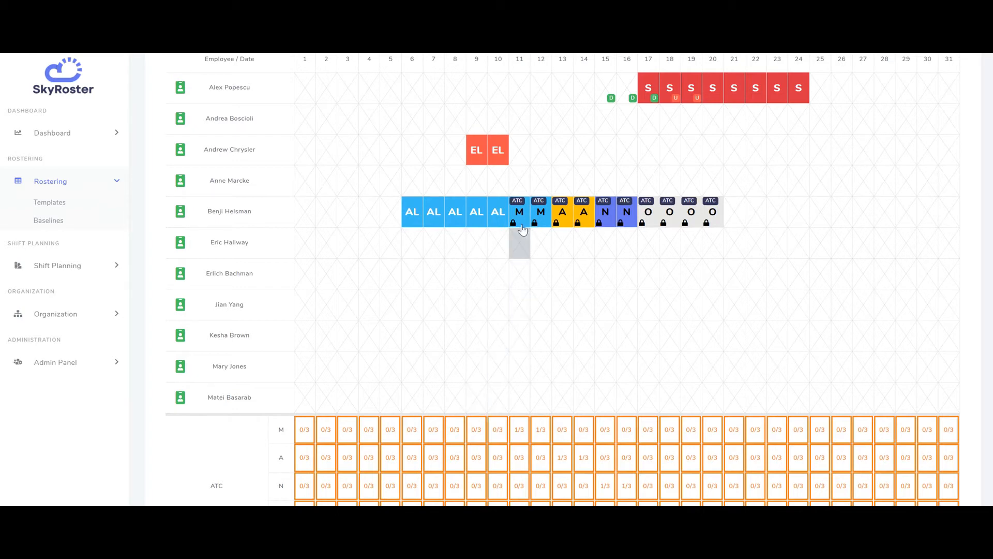
# - Open the assignment options of the pattern's off days and close them
pyautogui.click(716, 220)
pyautogui.click(691, 220)
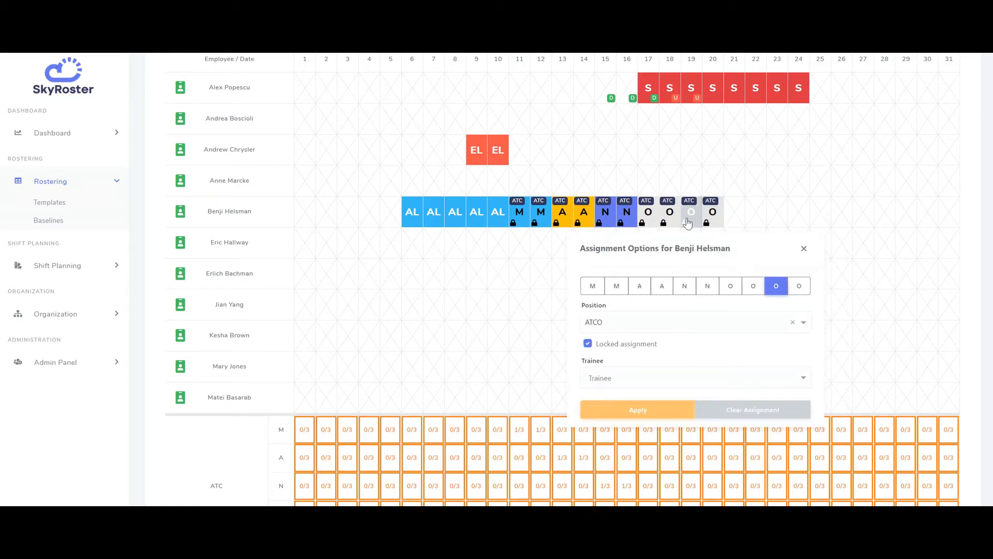
pyautogui.click(665, 225)
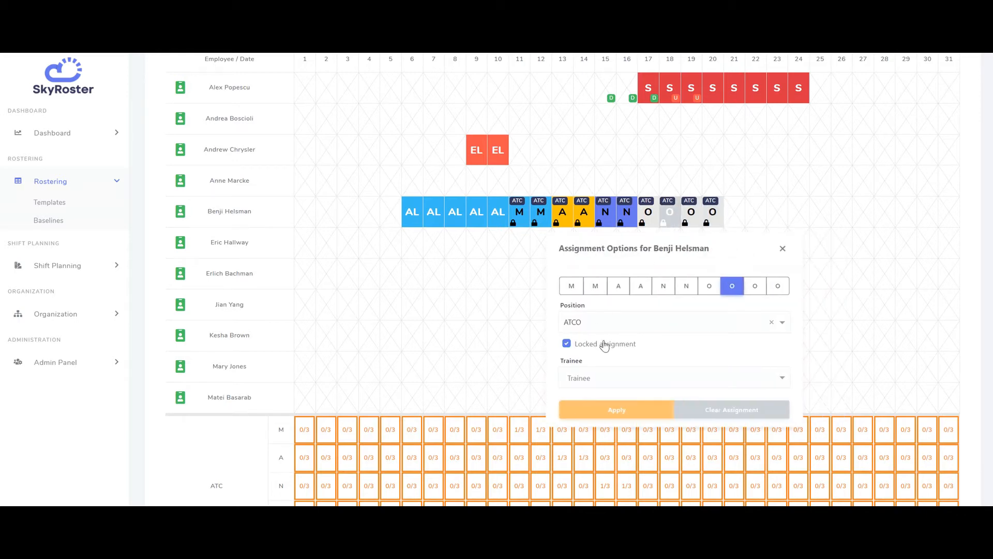
pyautogui.click(784, 248)
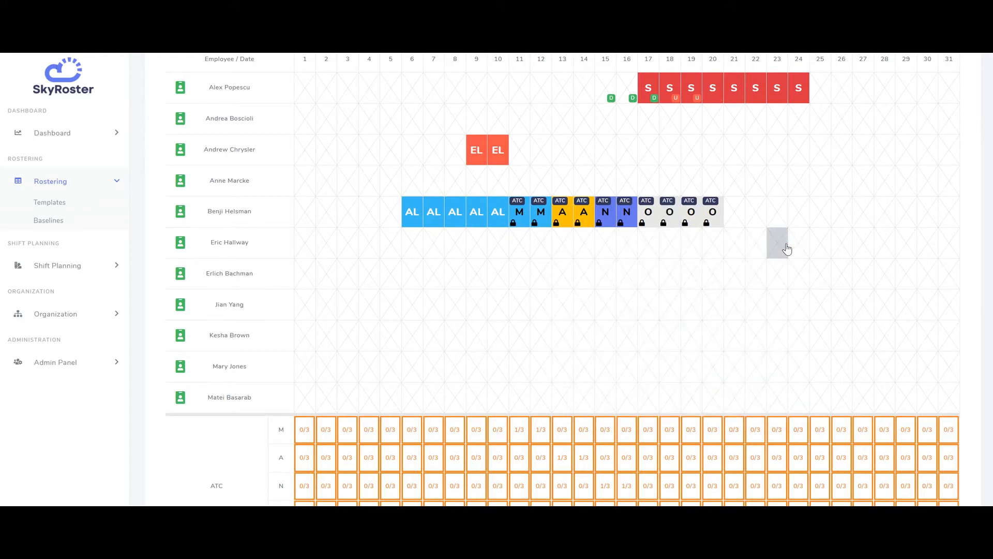
# - Run the roster engine's Solve Solution for July
pyautogui.scroll(2, 787, 250)
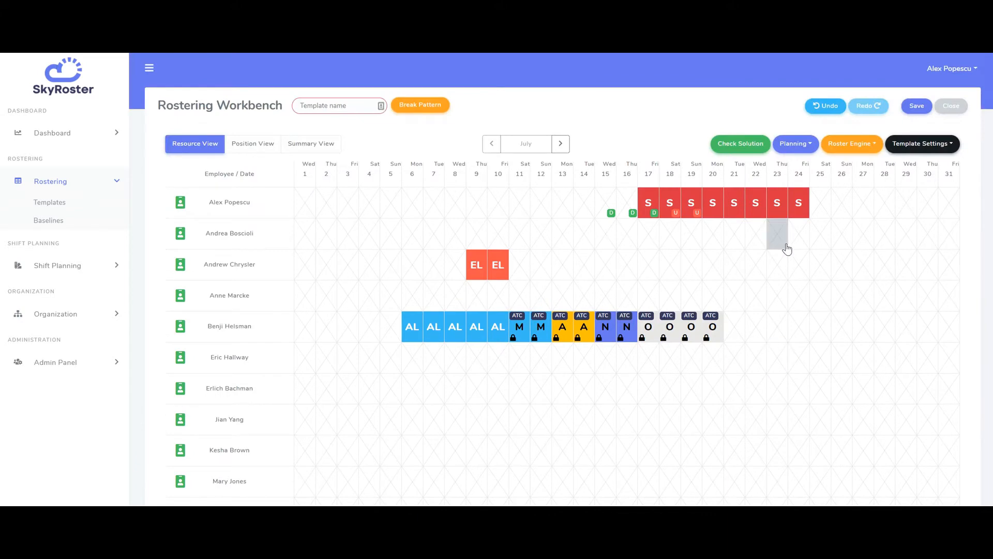
pyautogui.click(849, 149)
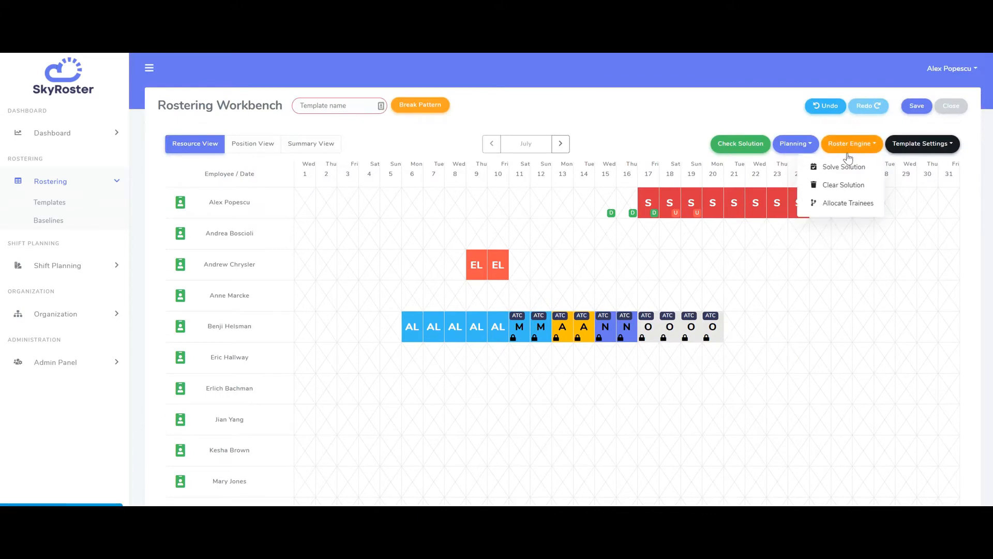
pyautogui.click(846, 166)
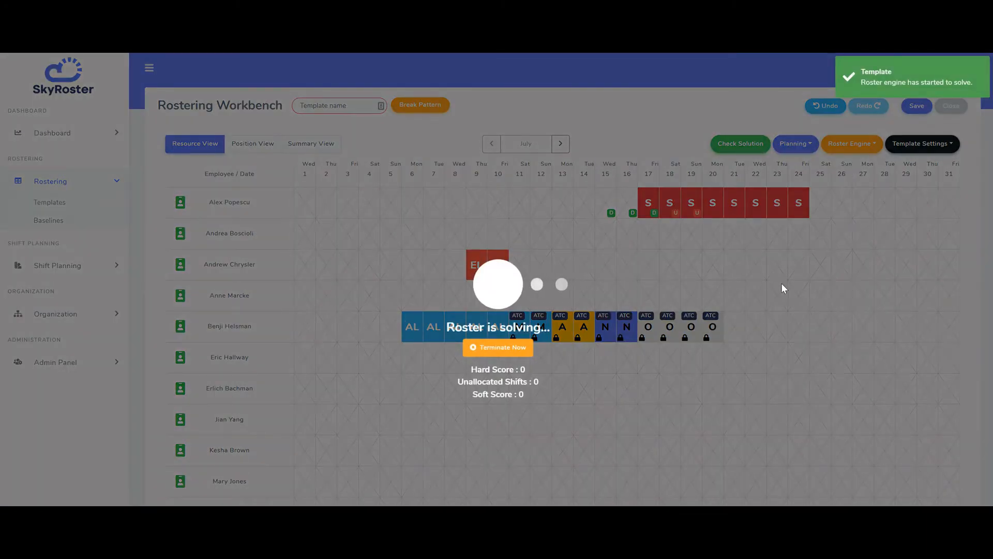
pyautogui.scroll(-2, 782, 284)
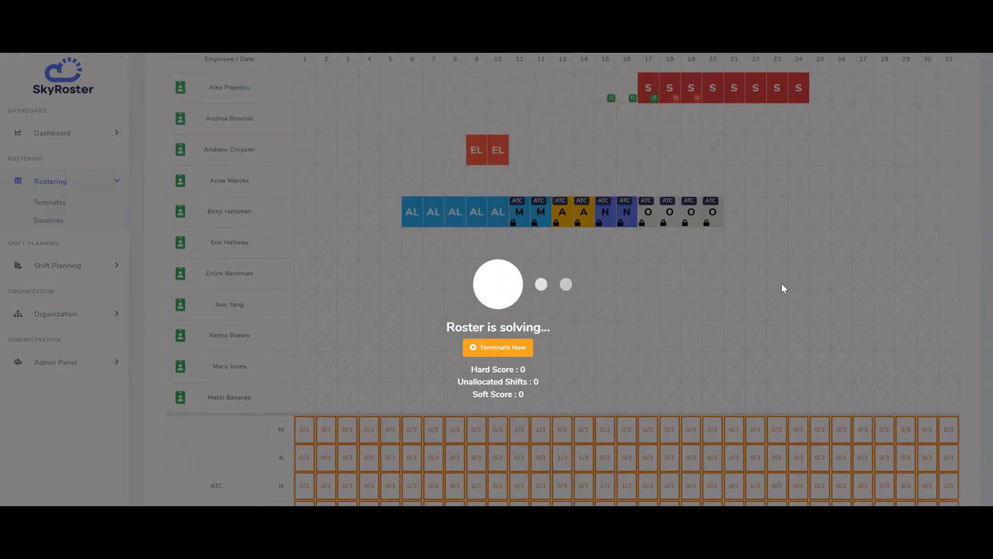
pyautogui.scroll(-2, 782, 284)
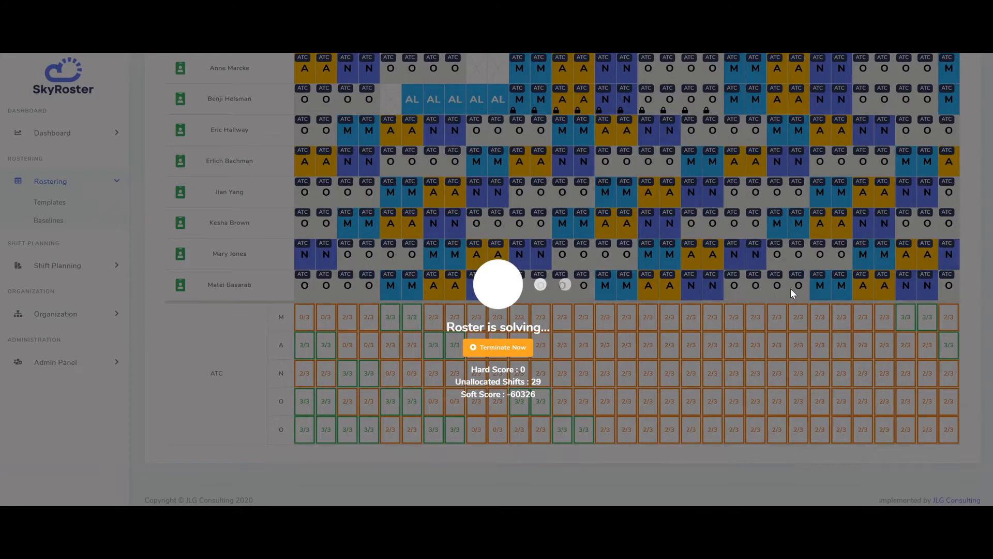
pyautogui.scroll(3, 792, 293)
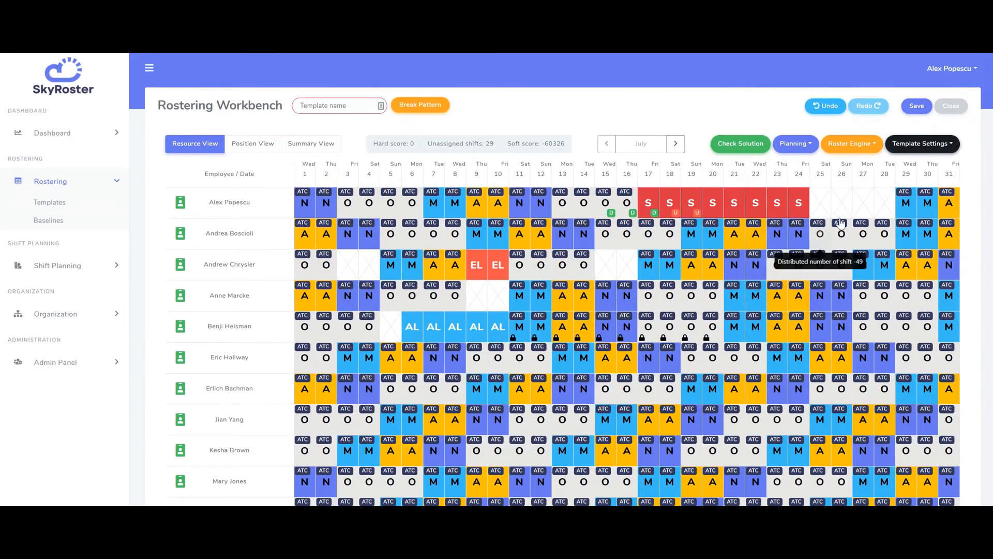
# - Run Solve Solution again and review the solved roster and its coverage grid
pyautogui.click(852, 156)
pyautogui.click(854, 166)
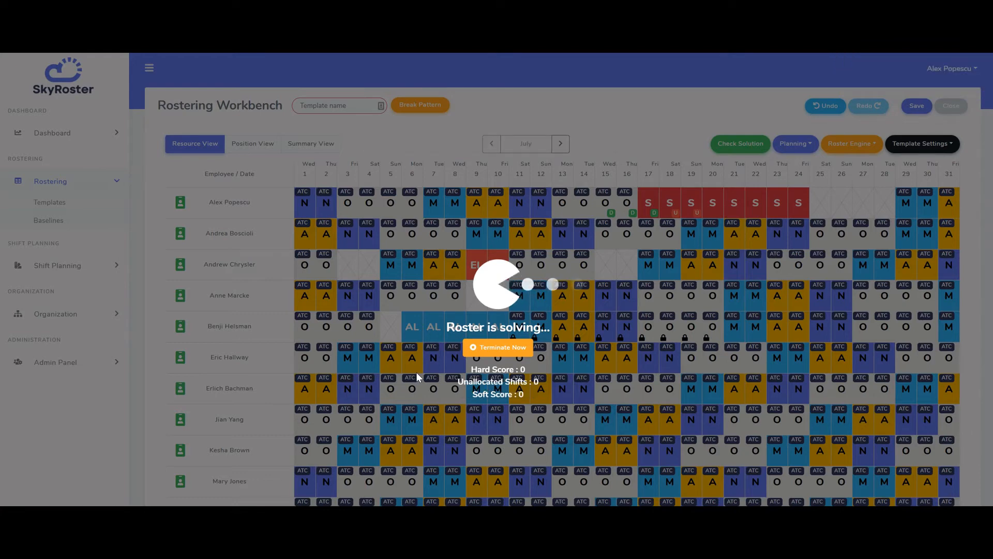
pyautogui.scroll(-2, 417, 373)
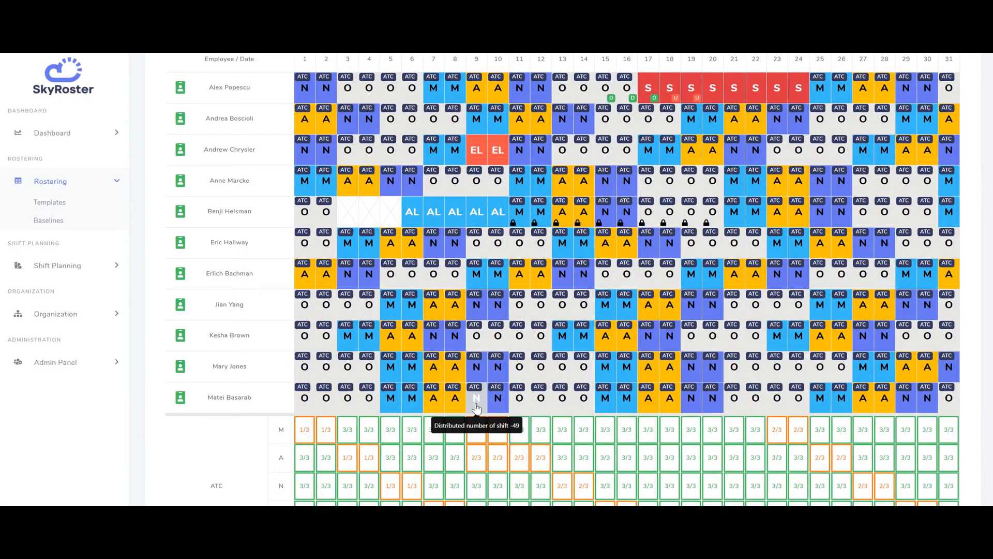
pyautogui.scroll(-2, 477, 409)
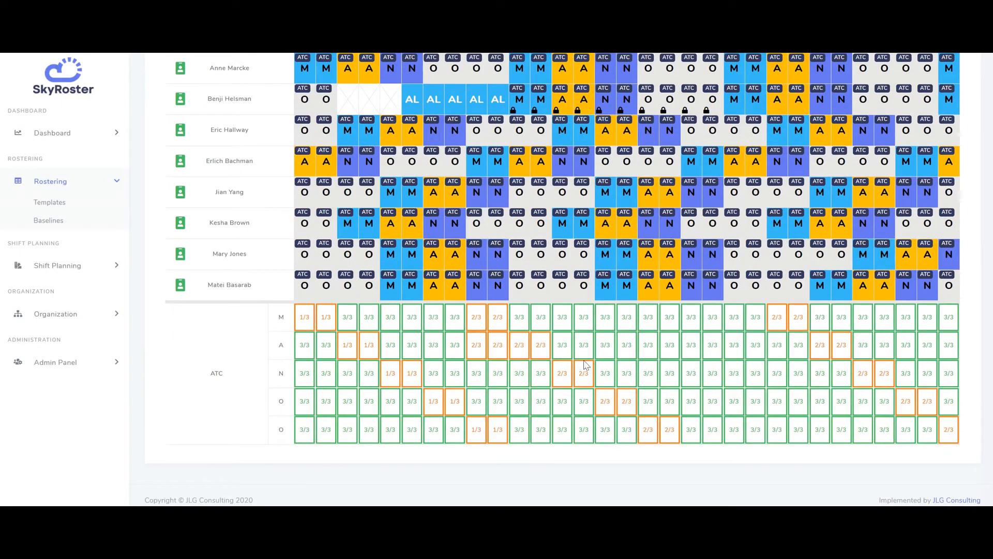
# - Inspect the hard score, unassigned shifts and soft score breakdowns of the solved July roster
pyautogui.scroll(4, 585, 366)
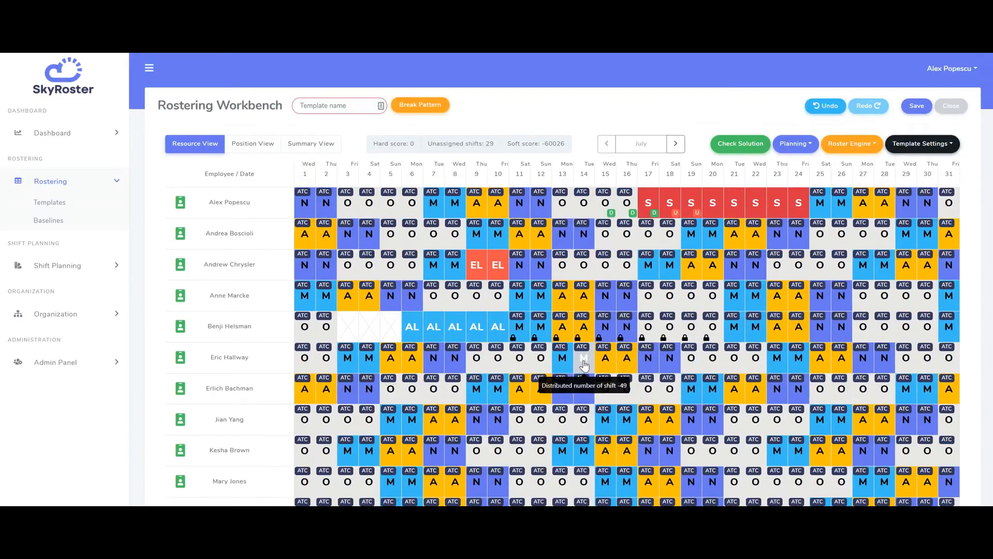
pyautogui.moveTo(537, 152)
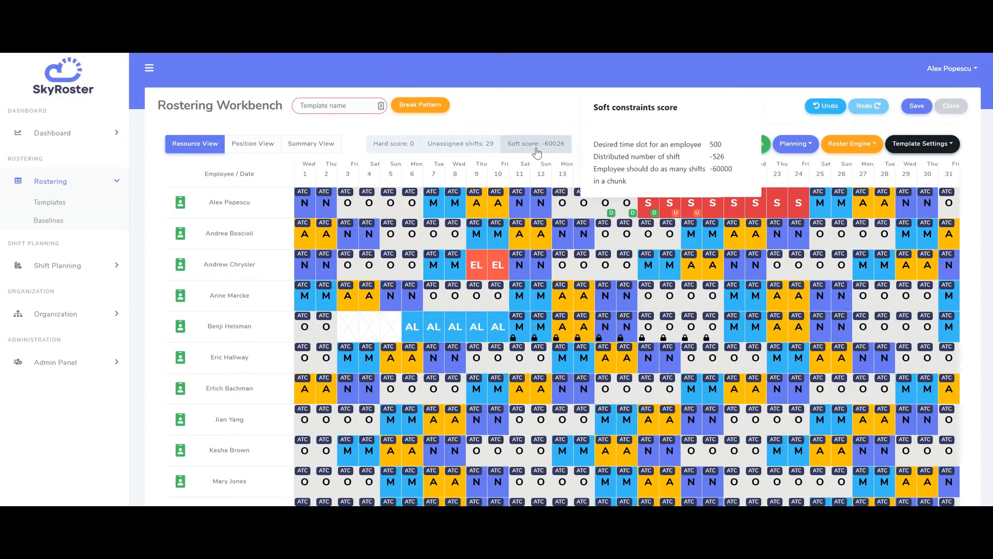
pyautogui.moveTo(484, 157)
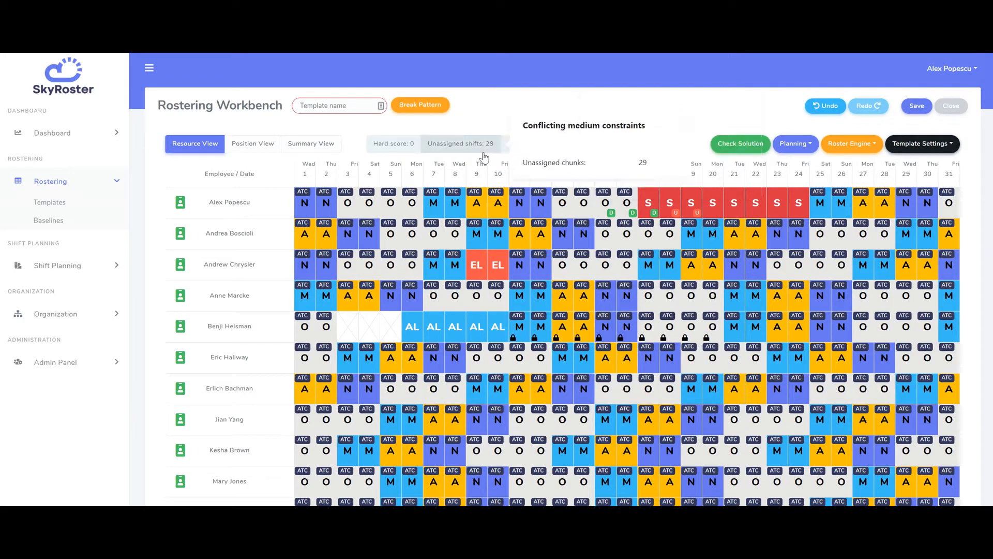
pyautogui.moveTo(406, 154)
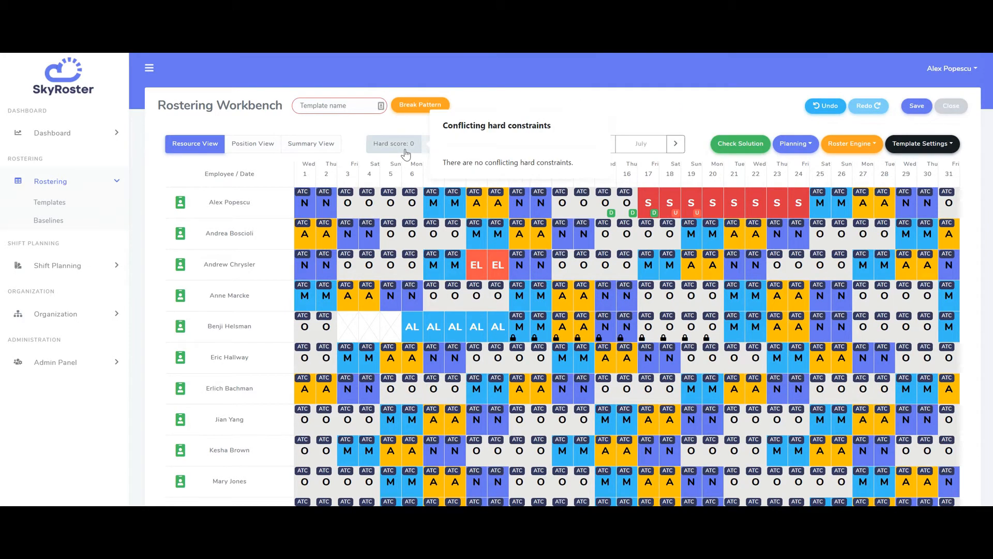
pyautogui.scroll(-4, 521, 322)
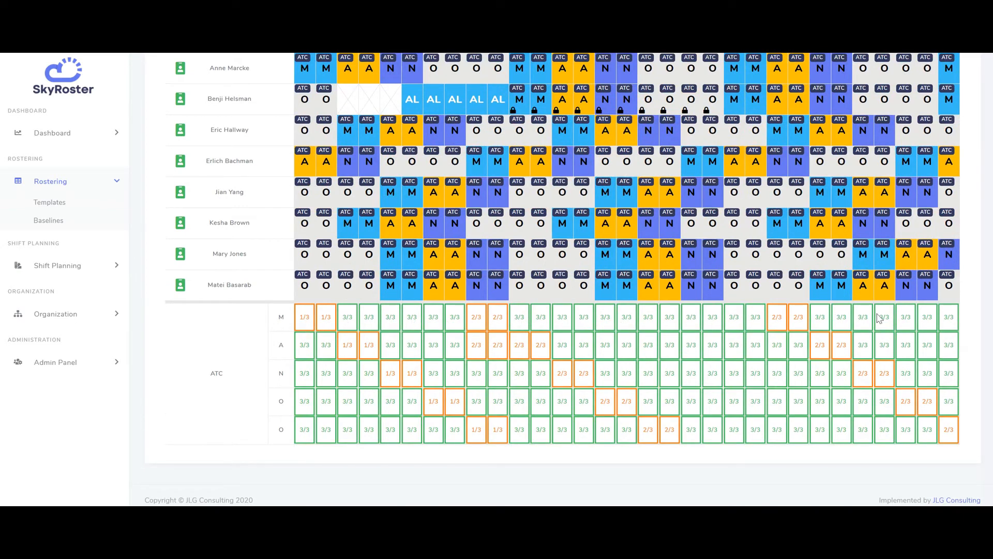
pyautogui.scroll(4, 867, 318)
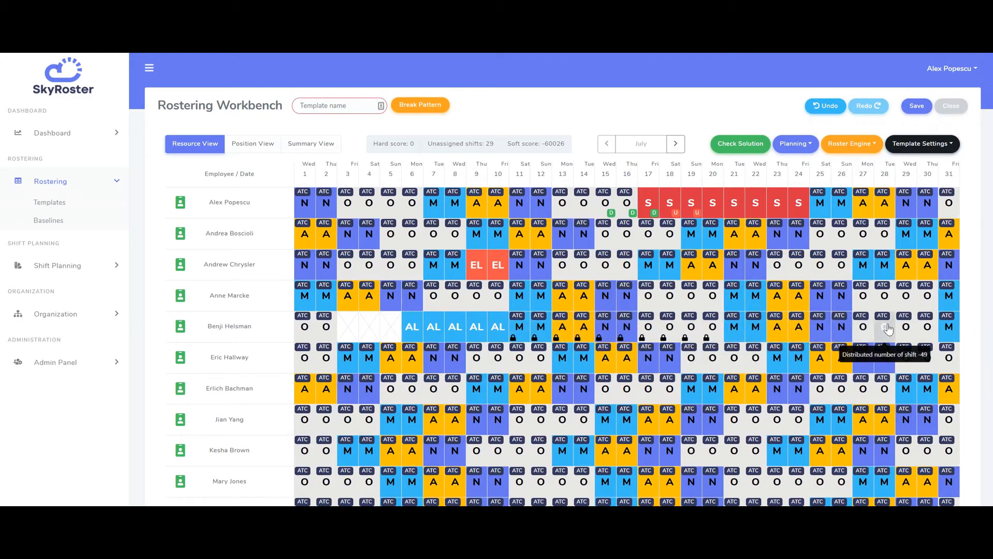
pyautogui.scroll(-2, 913, 331)
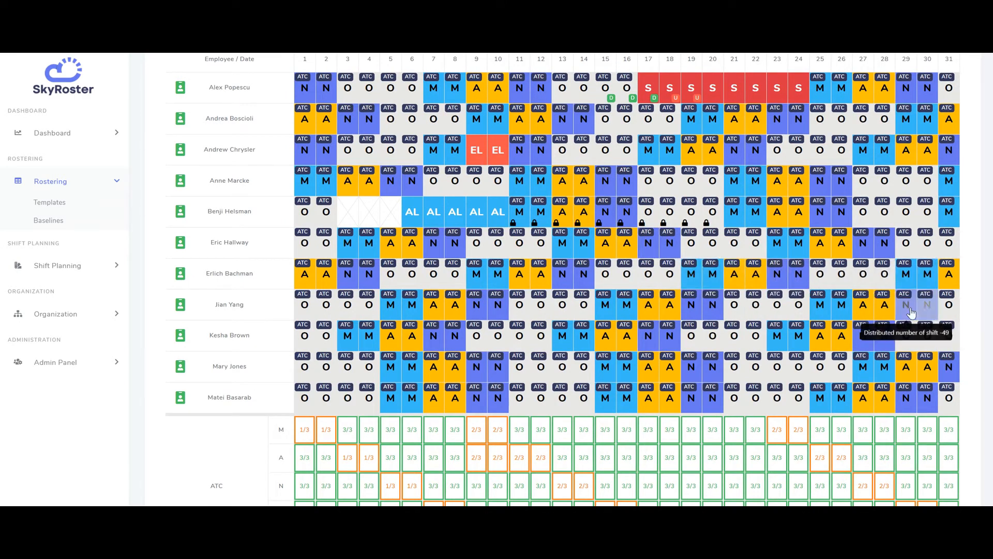
pyautogui.scroll(2, 672, 310)
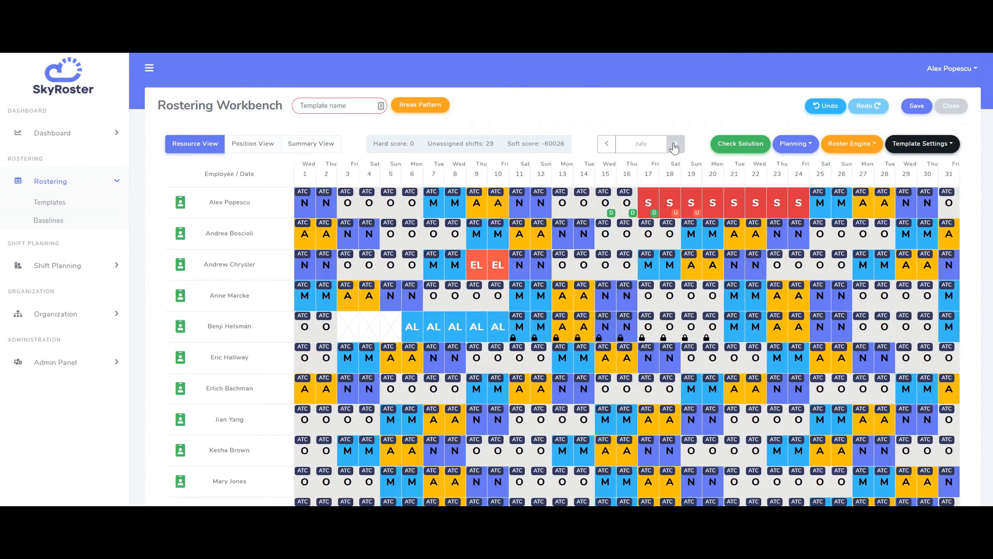
# - Switch the workbench to August and review its roster and coverage grid
pyautogui.click(675, 145)
pyautogui.scroll(-4, 331, 311)
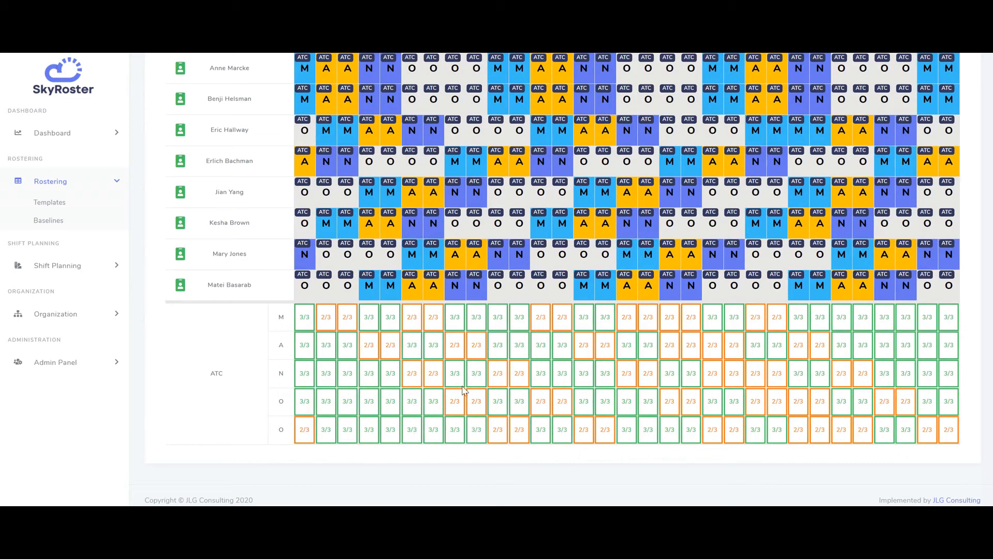
pyautogui.scroll(4, 456, 383)
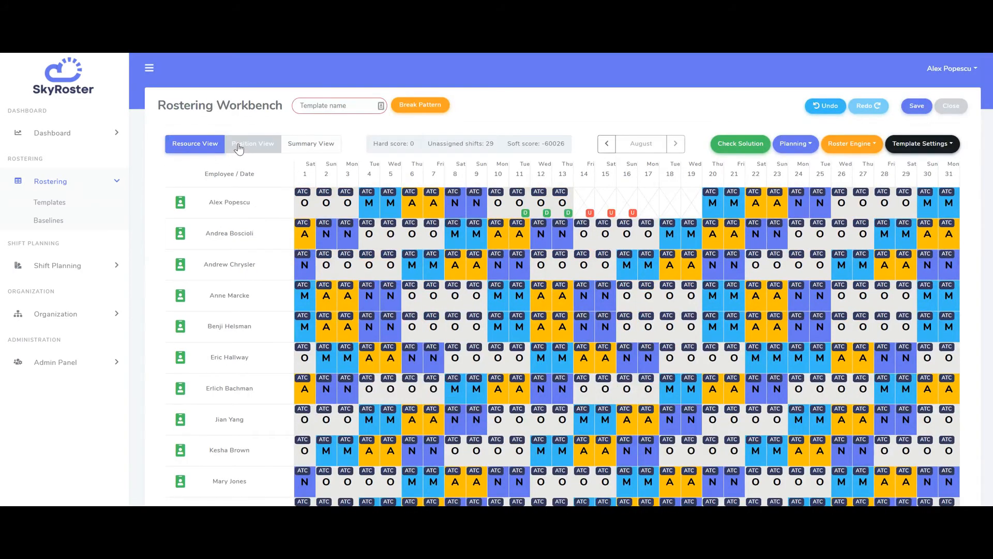
# - Review the roster in Position View and Summary View, then return to Resource View
pyautogui.click(238, 147)
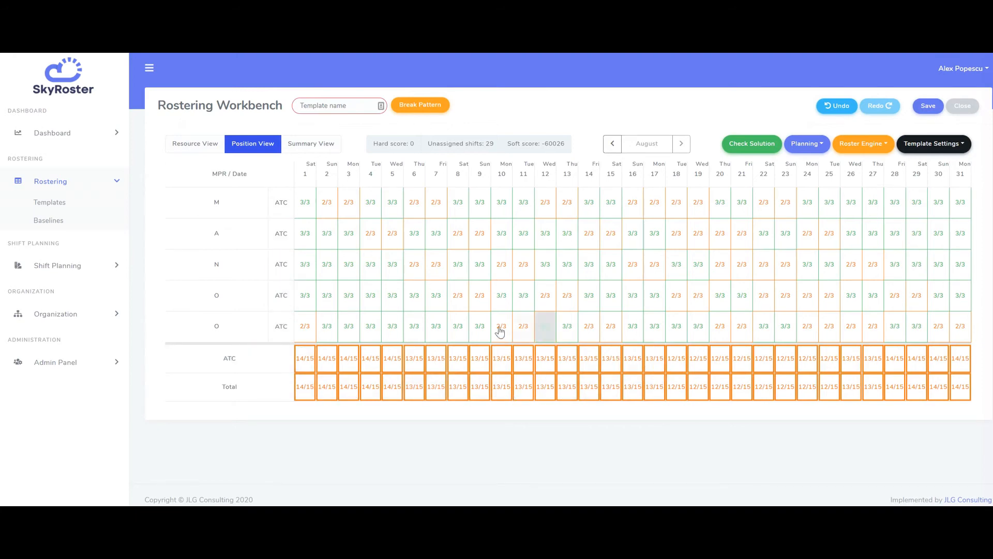
pyautogui.click(305, 143)
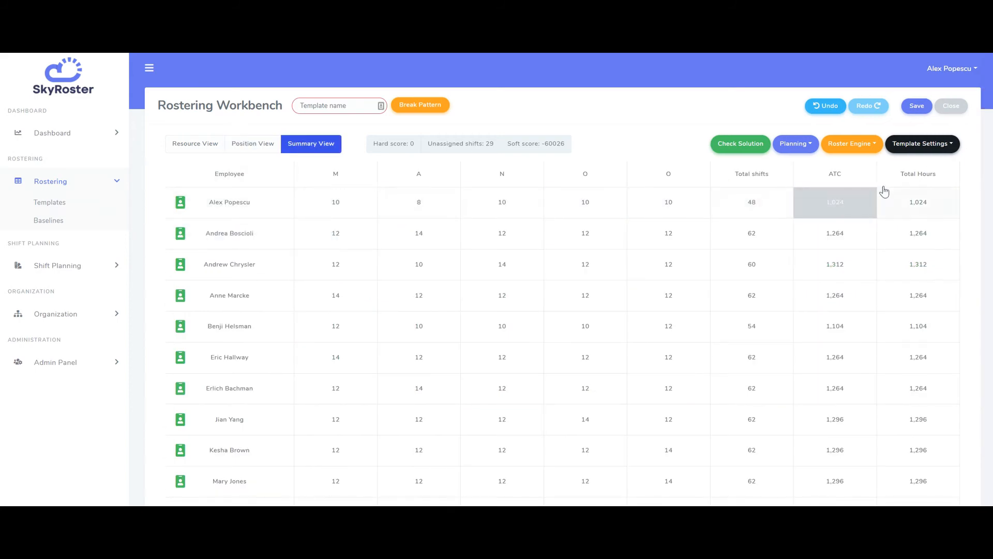
pyautogui.scroll(-2, 916, 231)
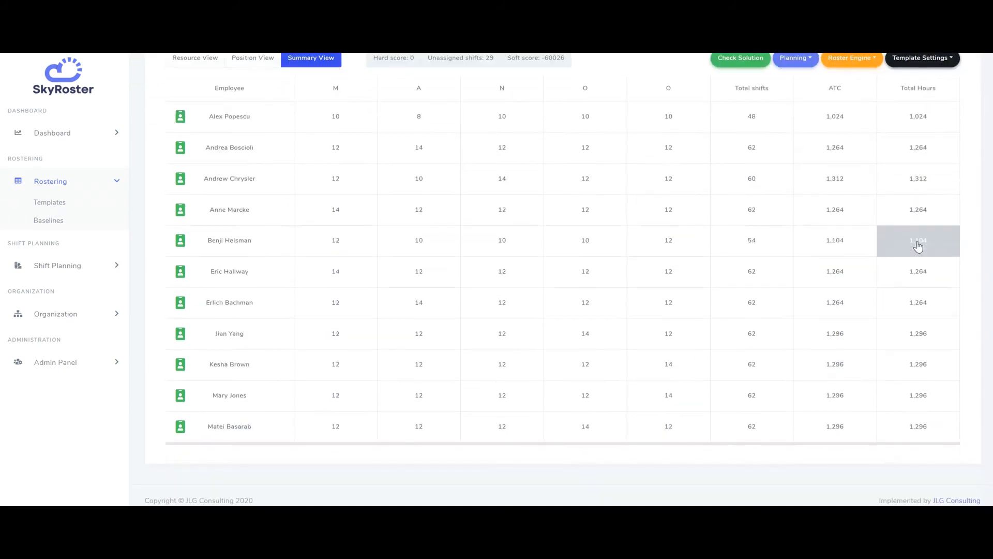
pyautogui.scroll(1, 925, 250)
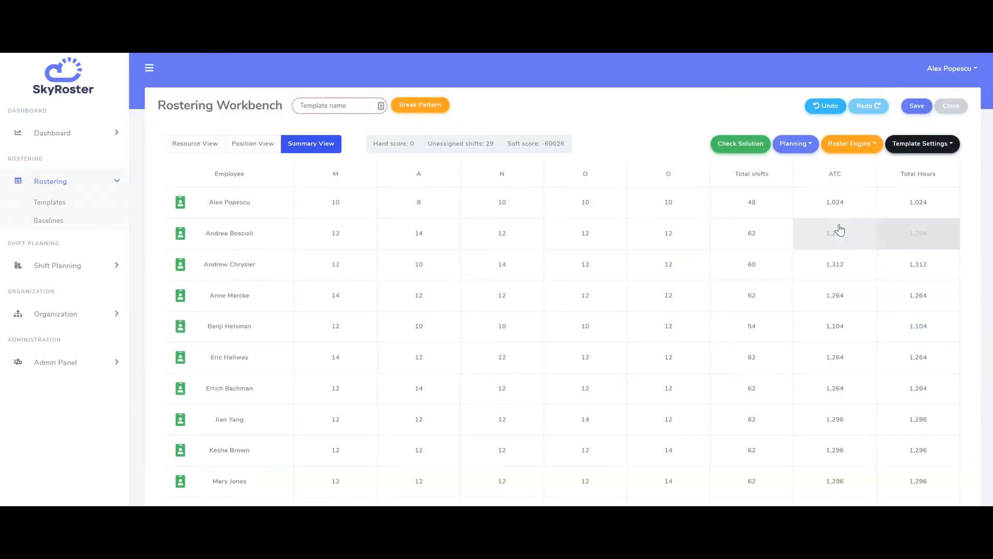
pyautogui.click(203, 152)
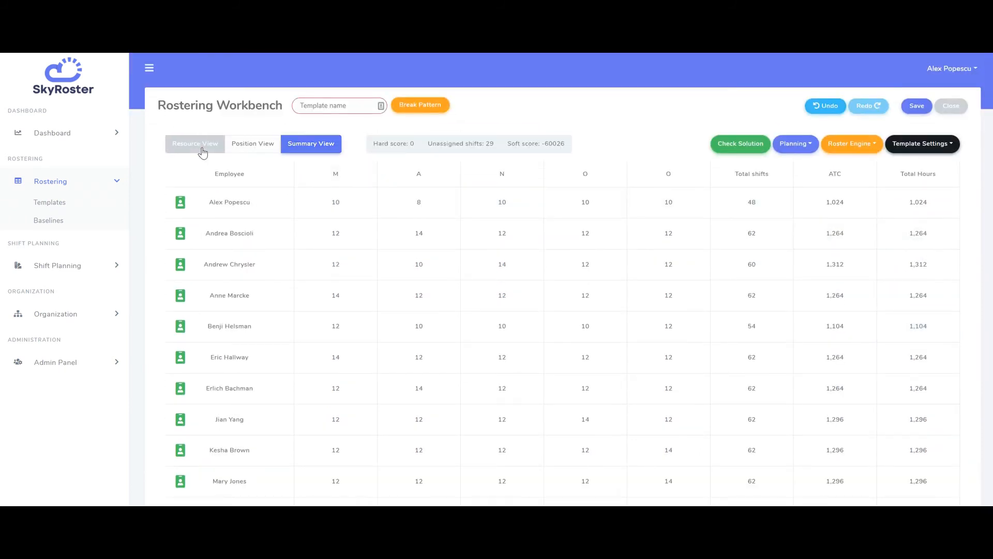
pyautogui.click(203, 151)
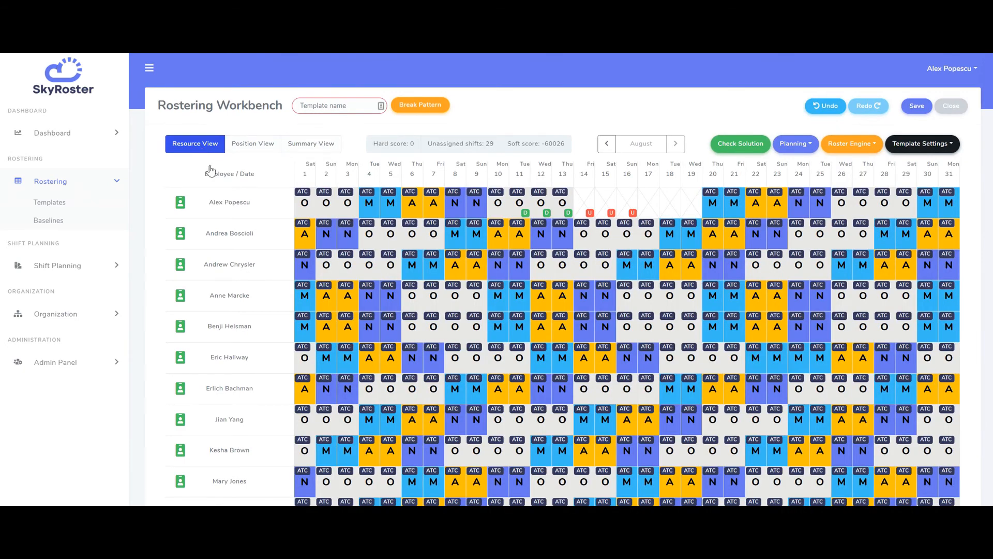
# - Save the roster as a template named July-August 2020 Individual Rotation, confirming the save
pyautogui.click(344, 101)
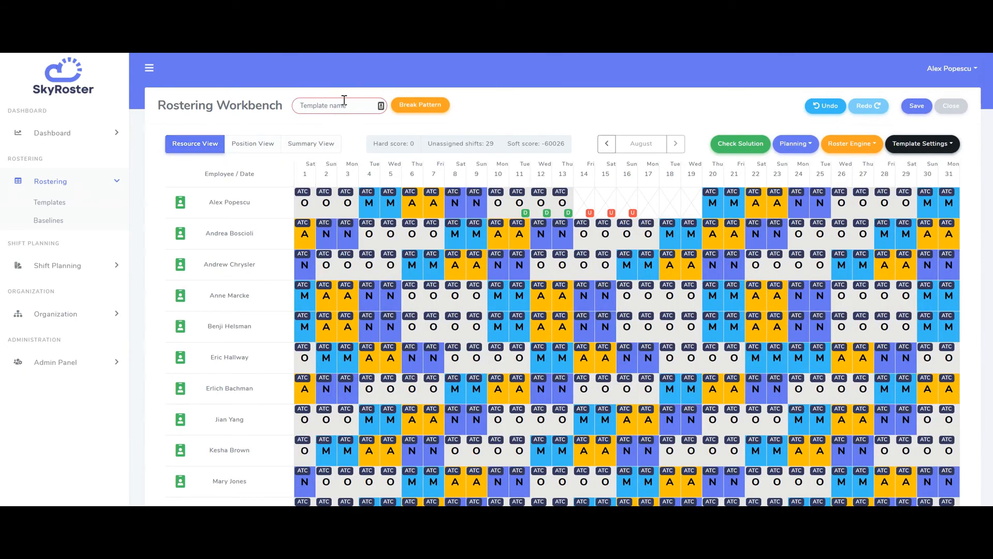
pyautogui.click(916, 106)
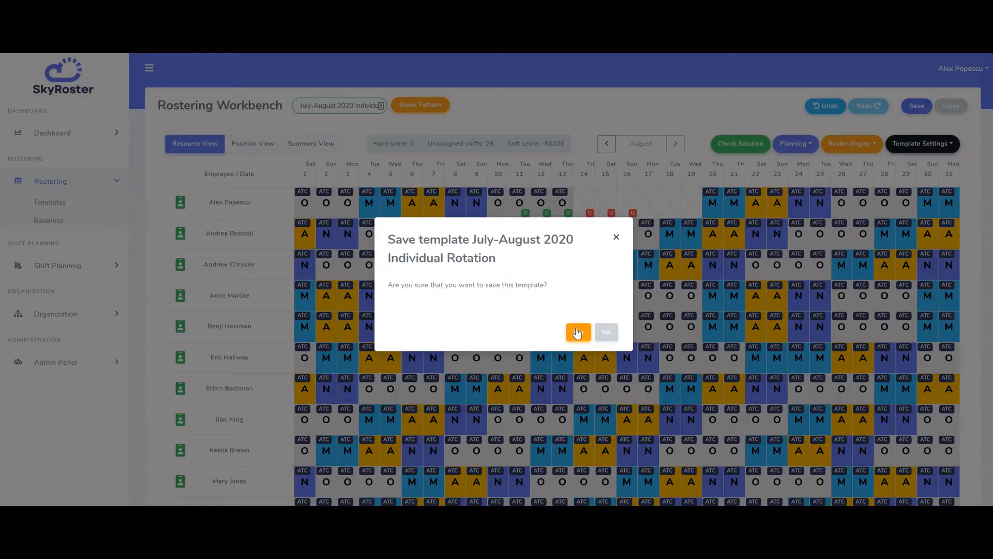
pyautogui.click(578, 332)
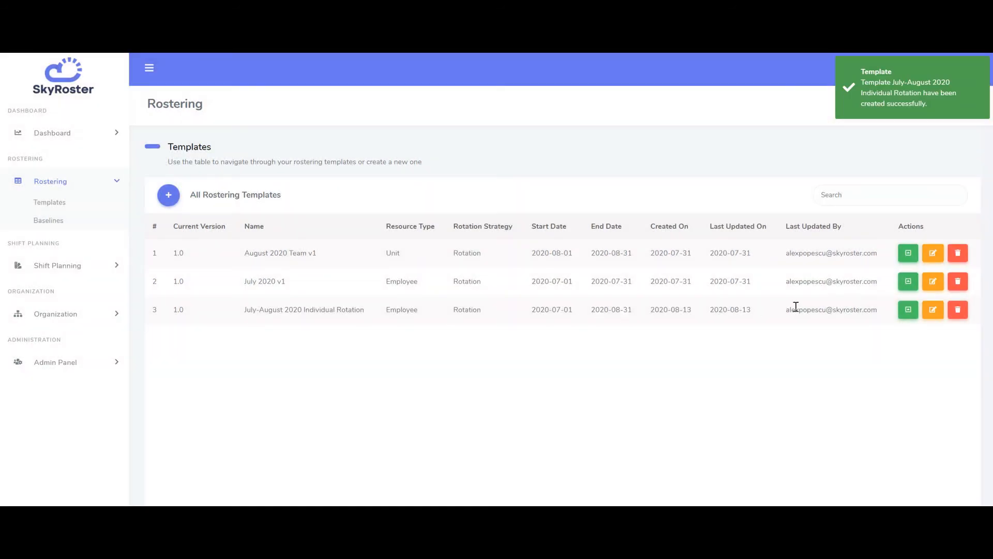
# - Reopen the July-August 2020 Individual Rotation template in the workbench and review its roster
pyautogui.click(934, 310)
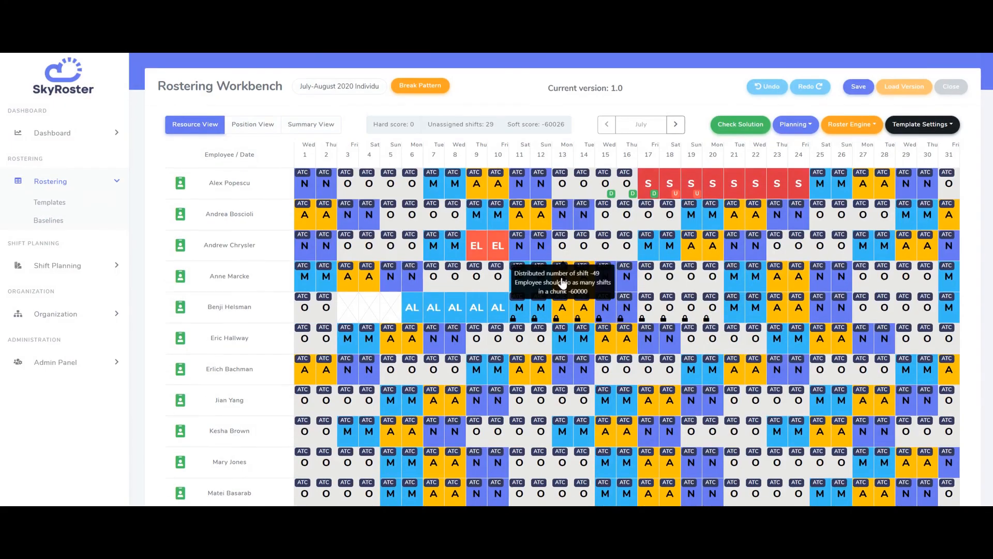
pyautogui.scroll(-4, 562, 281)
pyautogui.scroll(4, 564, 304)
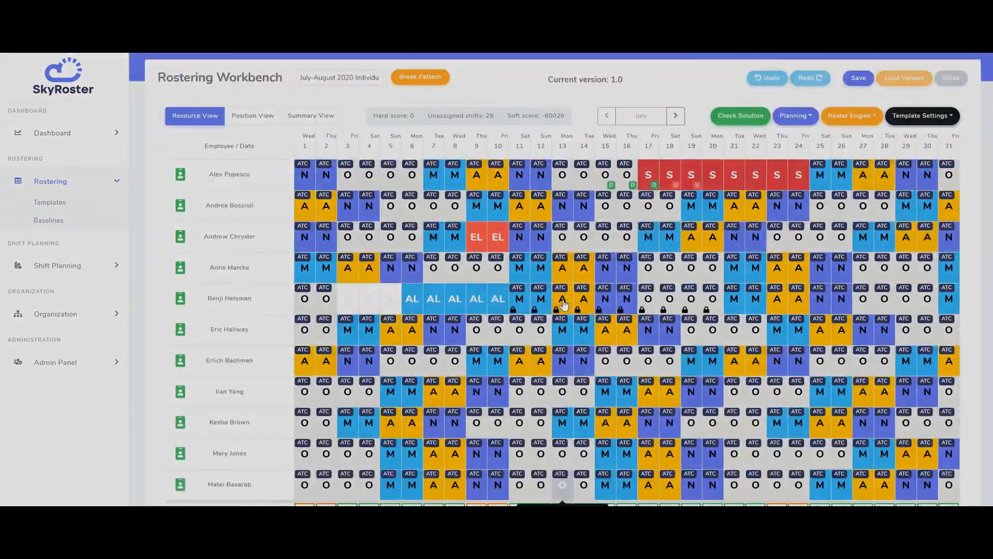